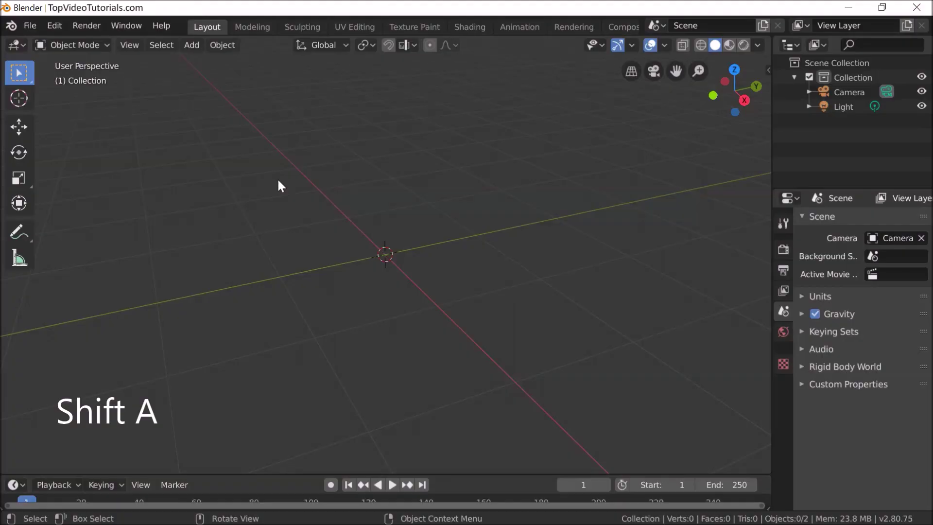
- Add a cube mesh to the empty scene from the Add menu
left_click(193, 45)
mouse_move(219, 62)
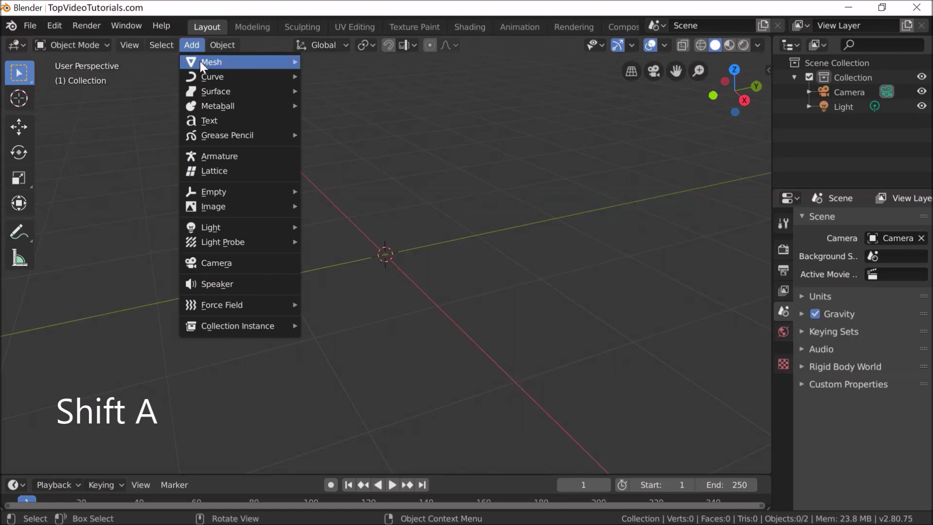
left_click(339, 78)
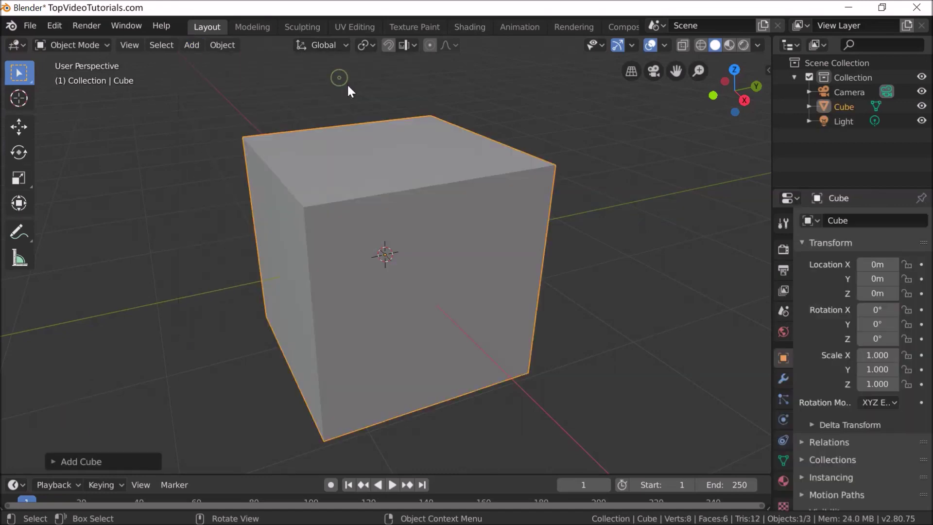
- Select all of the cube's geometry in Edit Mode, subdivide it twice, and return to Object Mode
key("Tab")
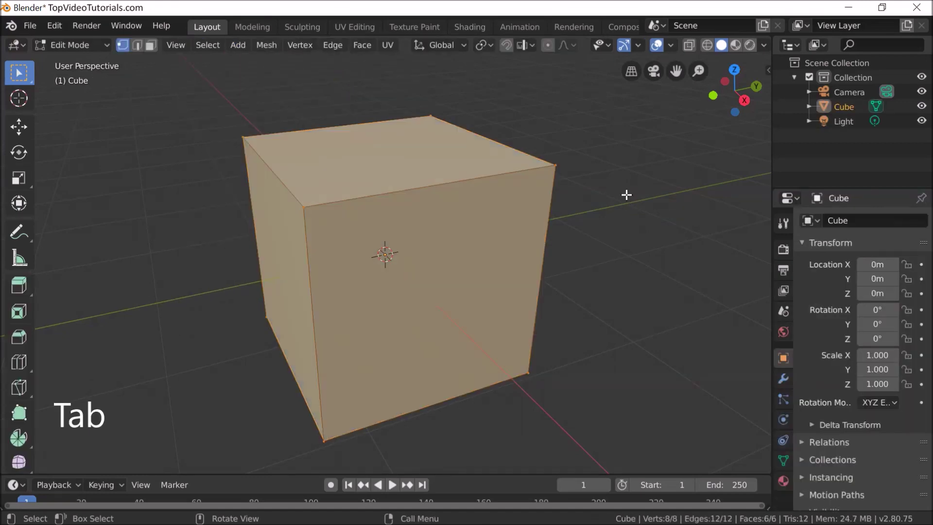
key("a")
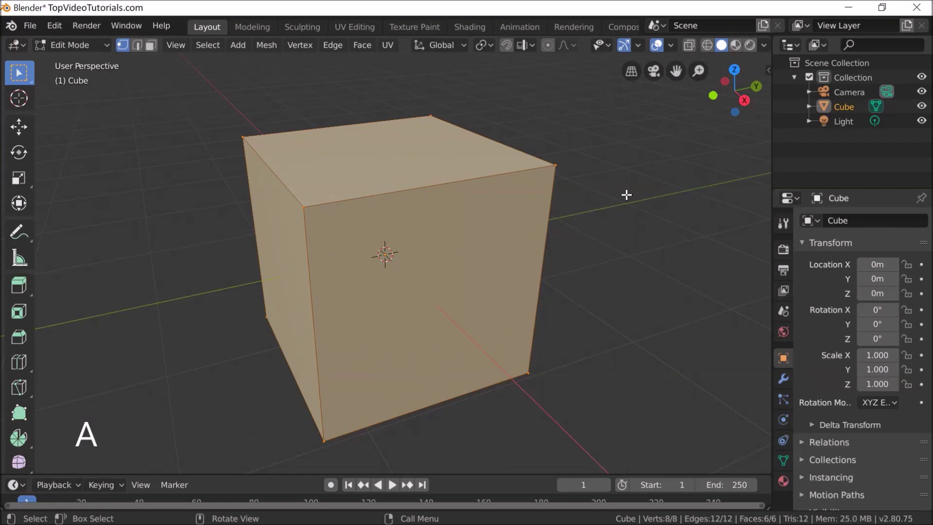
right_click(343, 146)
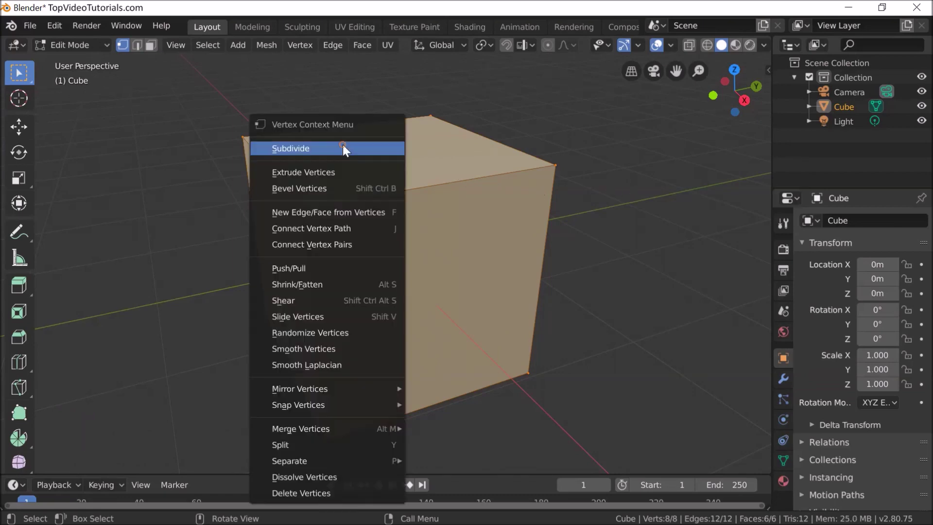
left_click(342, 148)
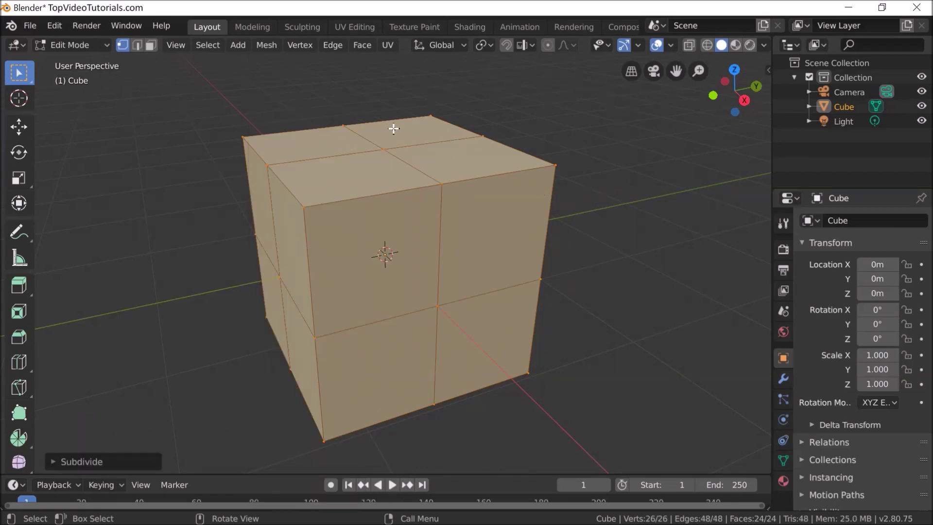
right_click(408, 132)
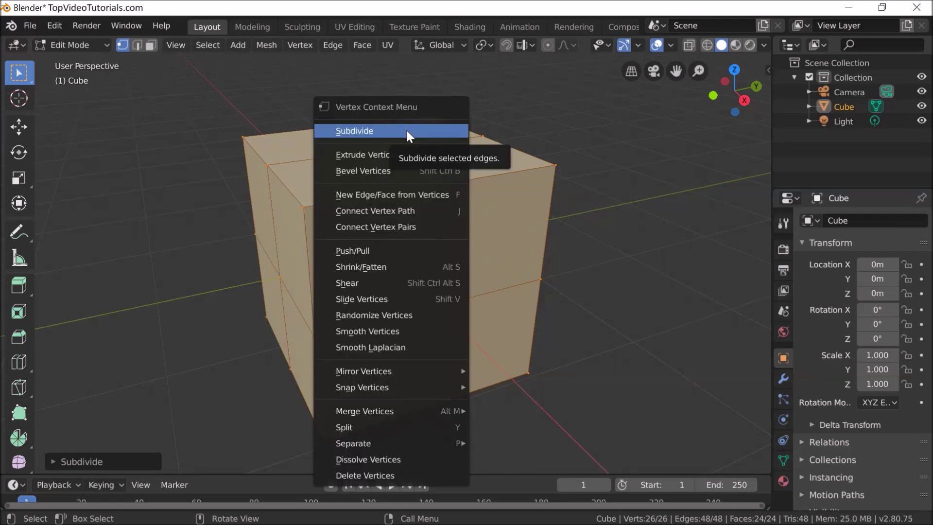
left_click(407, 130)
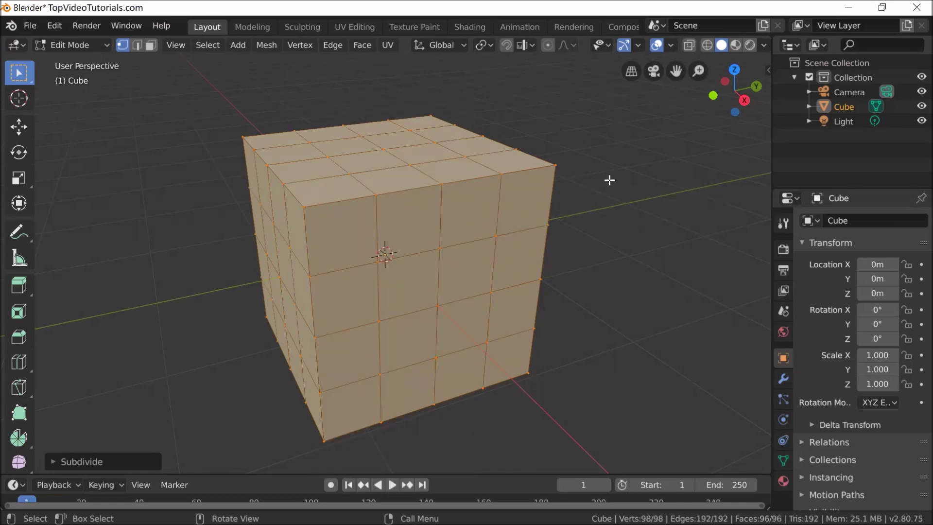
key("Tab")
key("Tab")
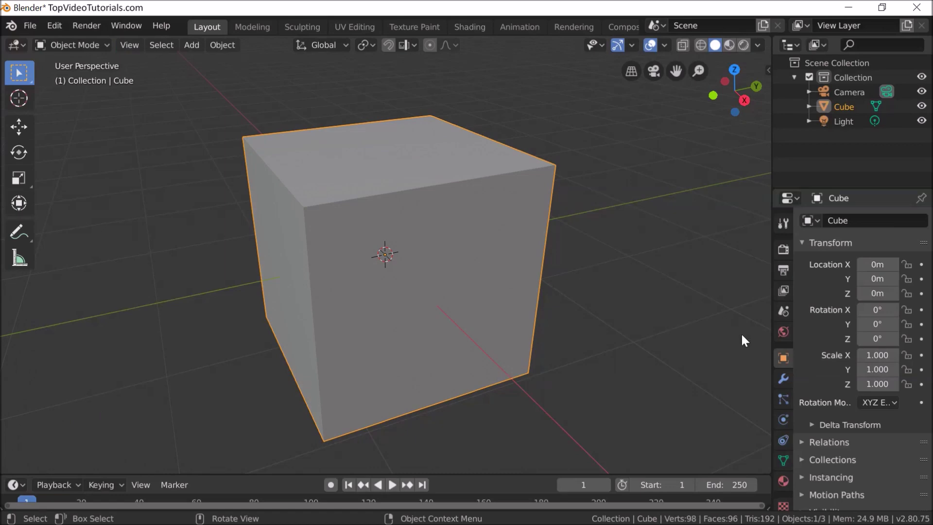
- Add a Subdivision Surface modifier to the cube and apply it to the mesh
left_click(784, 378)
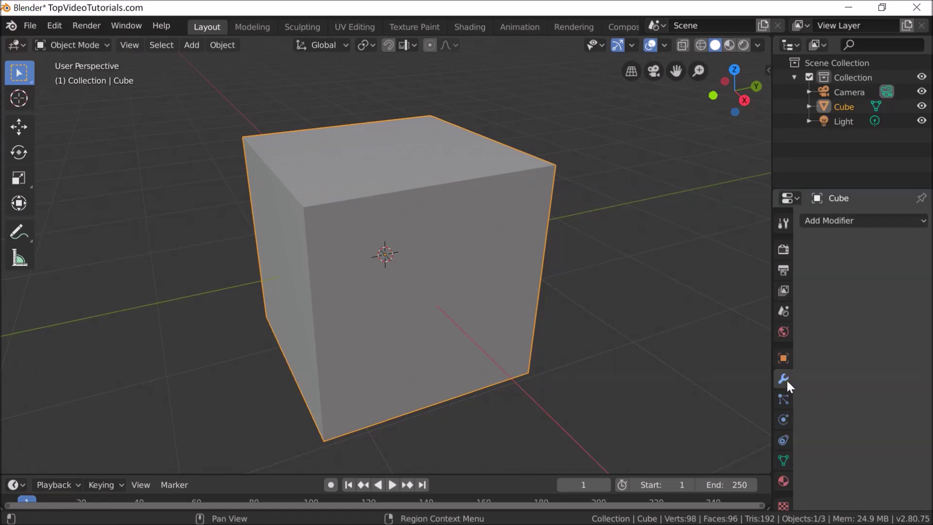
left_click(850, 218)
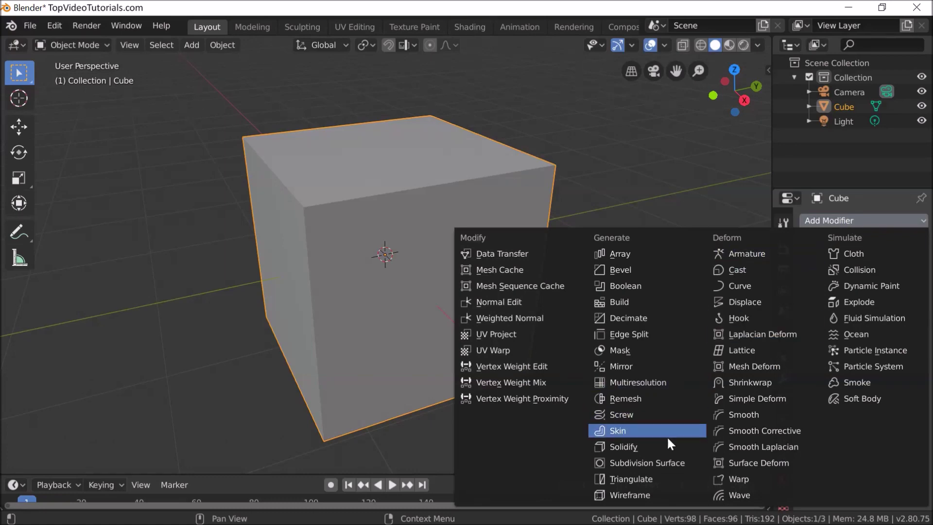
left_click(656, 462)
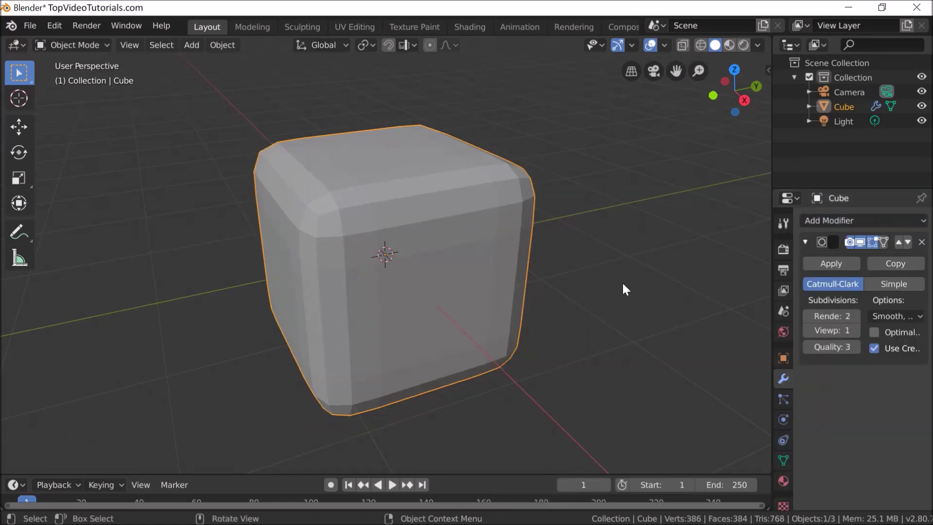
left_click(820, 265)
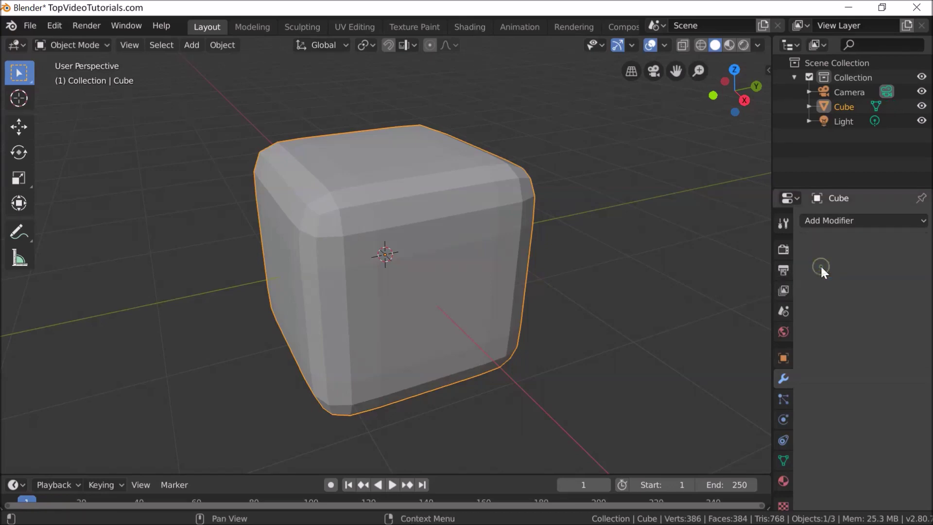
- Apply Shade Smooth to the rounded cube and switch to the Sculpting workspace
right_click(383, 163)
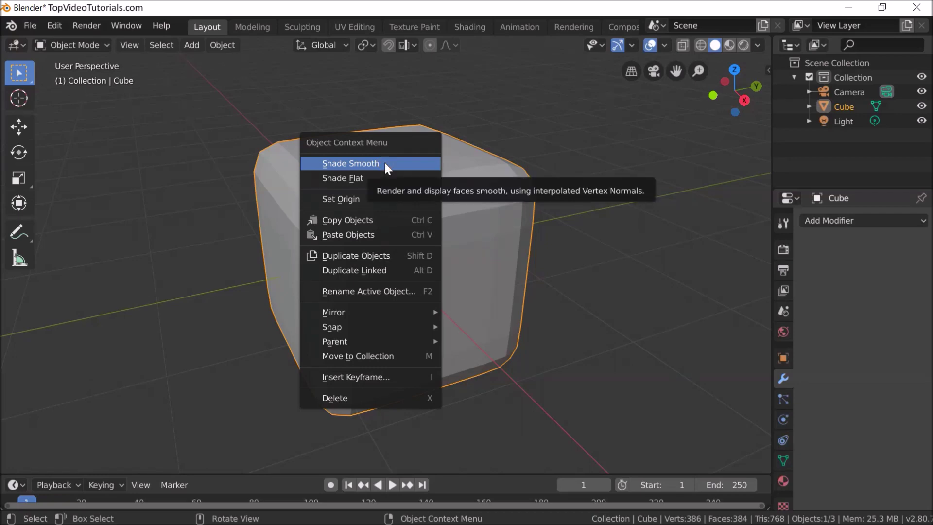
left_click(384, 161)
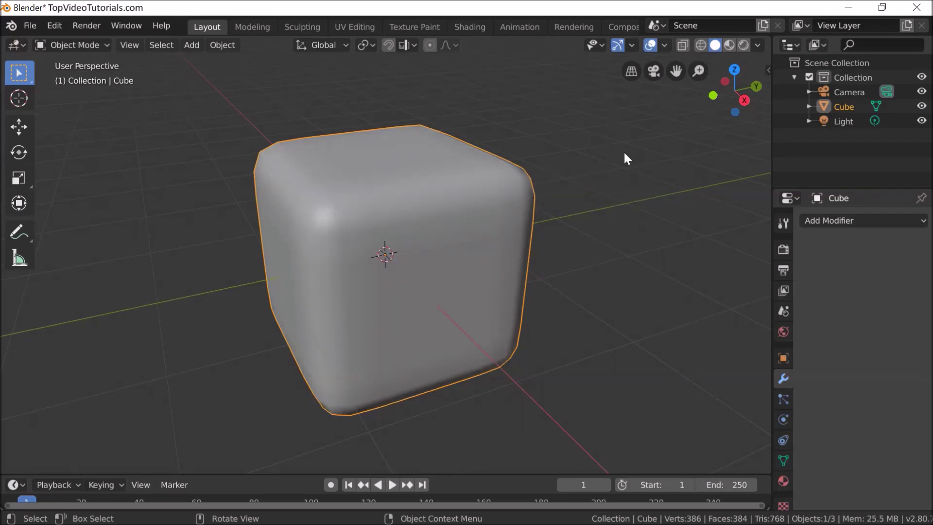
left_click(298, 28)
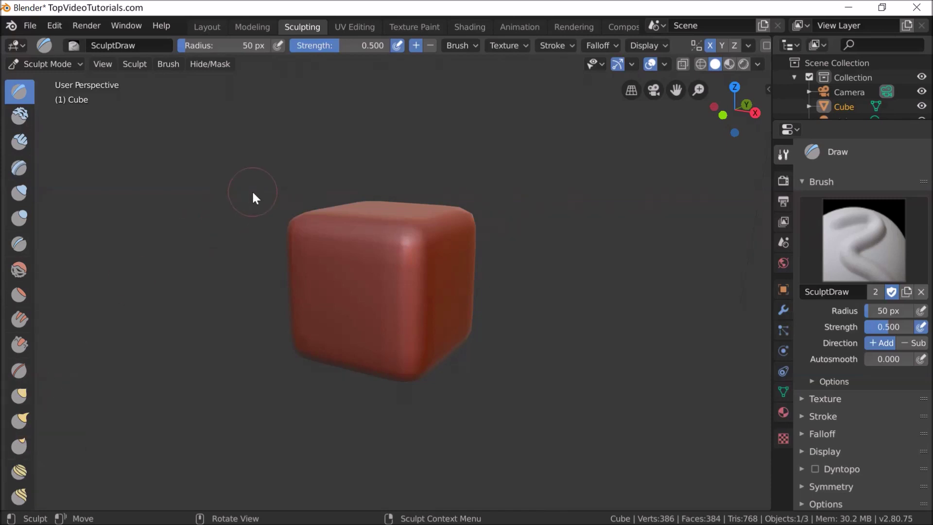
left_click(205, 26)
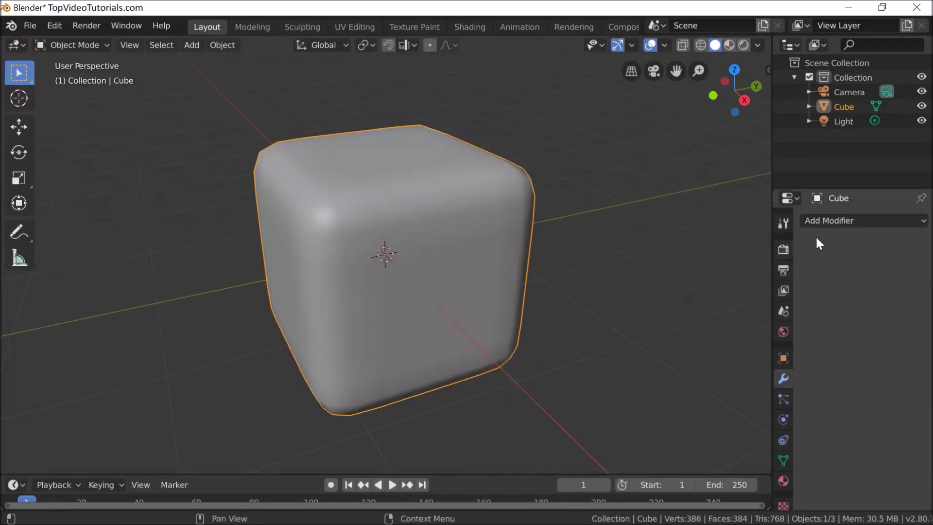
- Add a Displace modifier with a new texture, setting Midlevel 0.2 and Strength 0.2
left_click(835, 221)
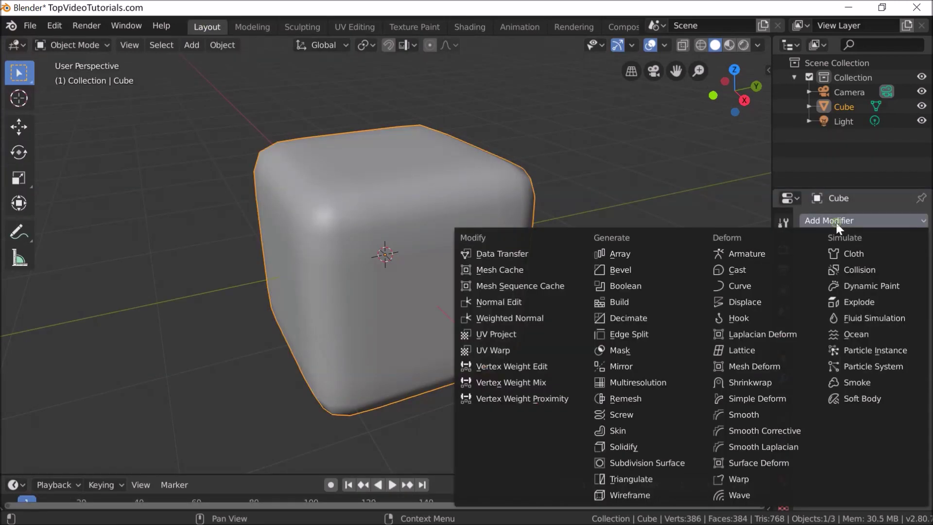
left_click(749, 300)
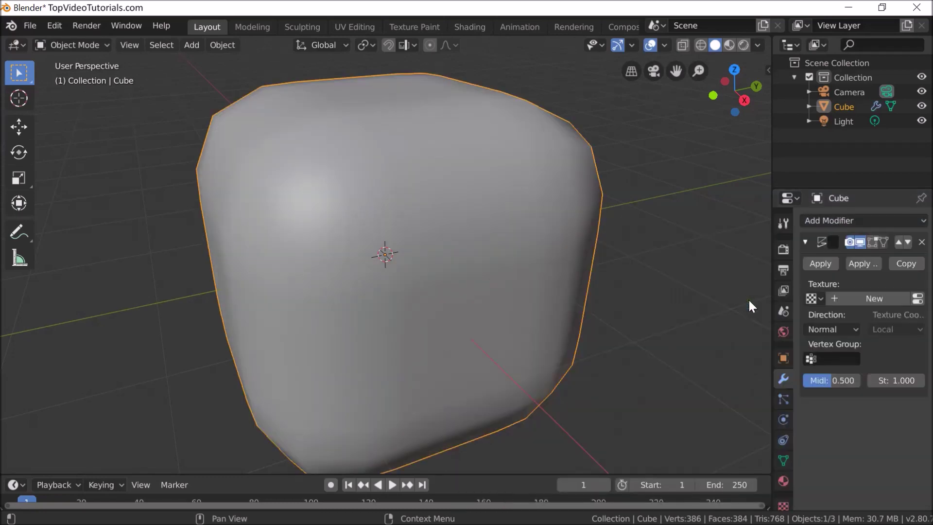
left_click(866, 300)
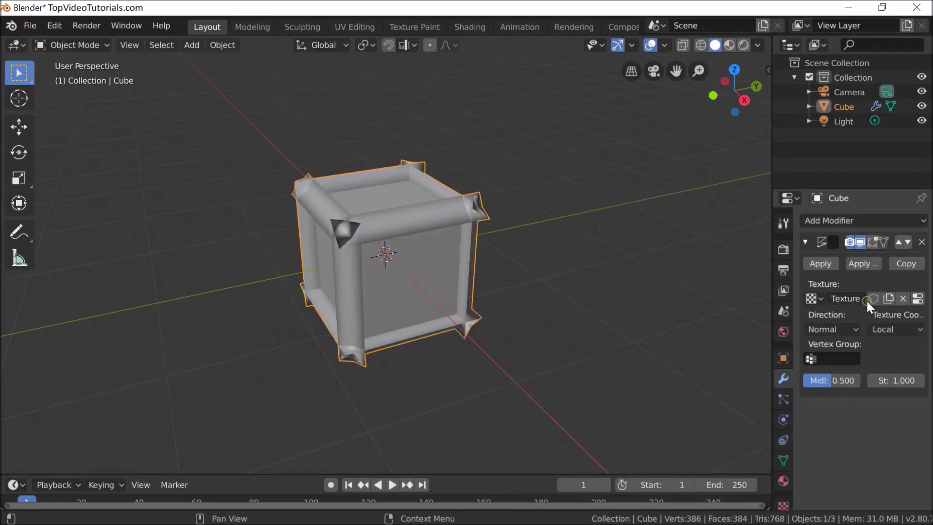
double_click(830, 380)
type("0.2")
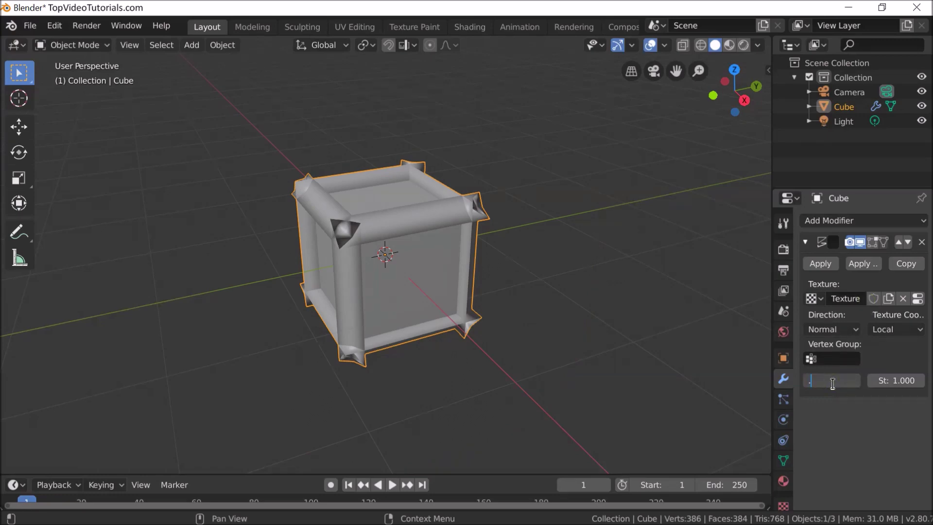
key("Return")
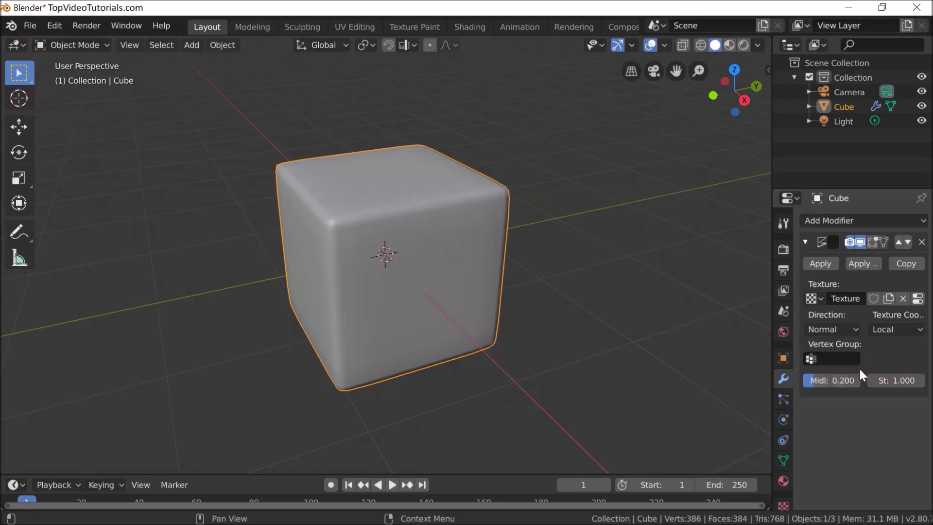
double_click(895, 382)
type(".2")
key("Return")
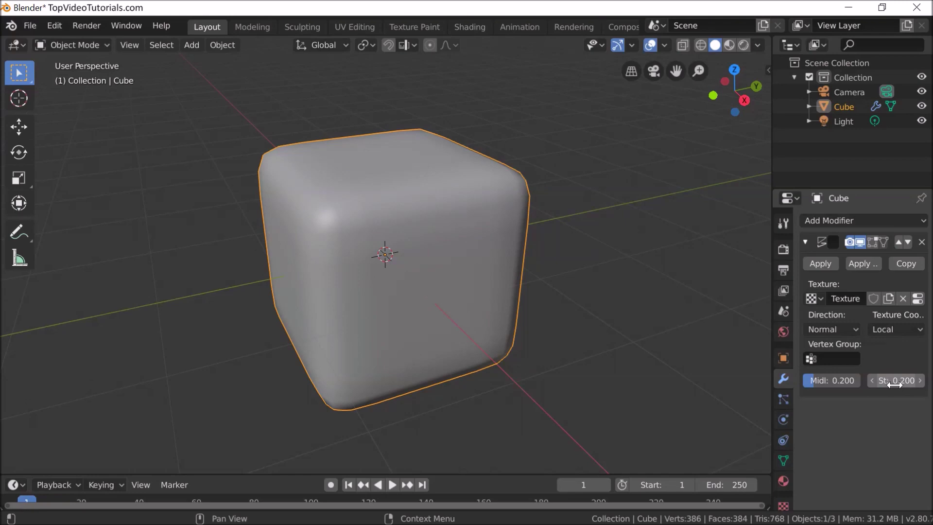
scroll(783, 490, "down", 1)
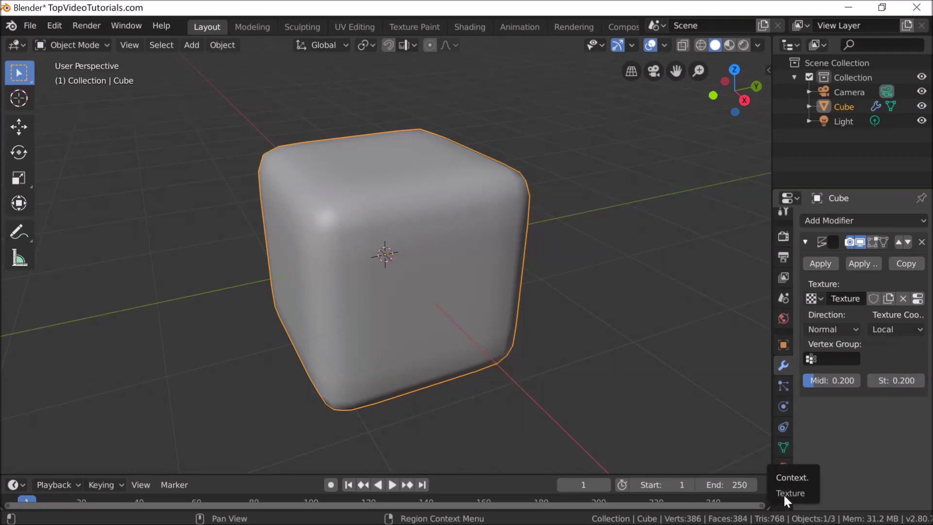
- Set the displacement texture to Stucci with Voronoi F1 noise basis and size 1
left_click(782, 494)
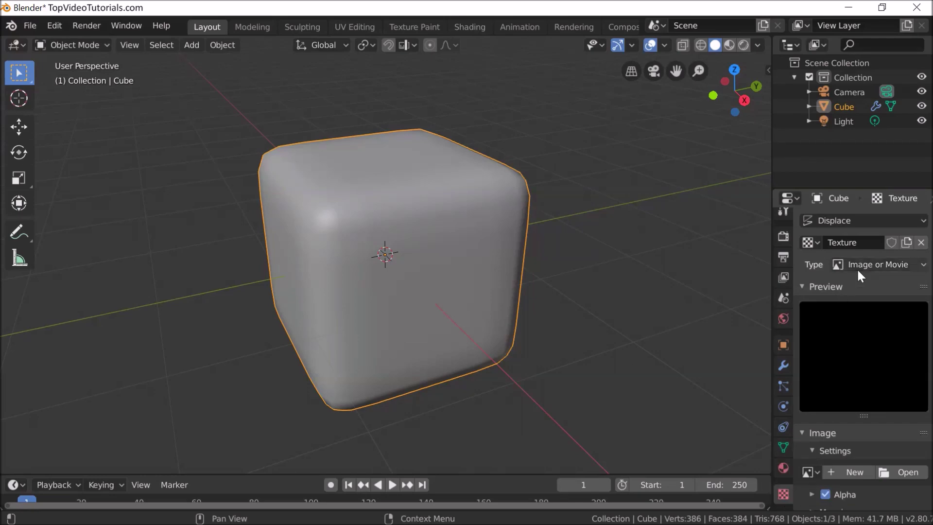
left_click(871, 264)
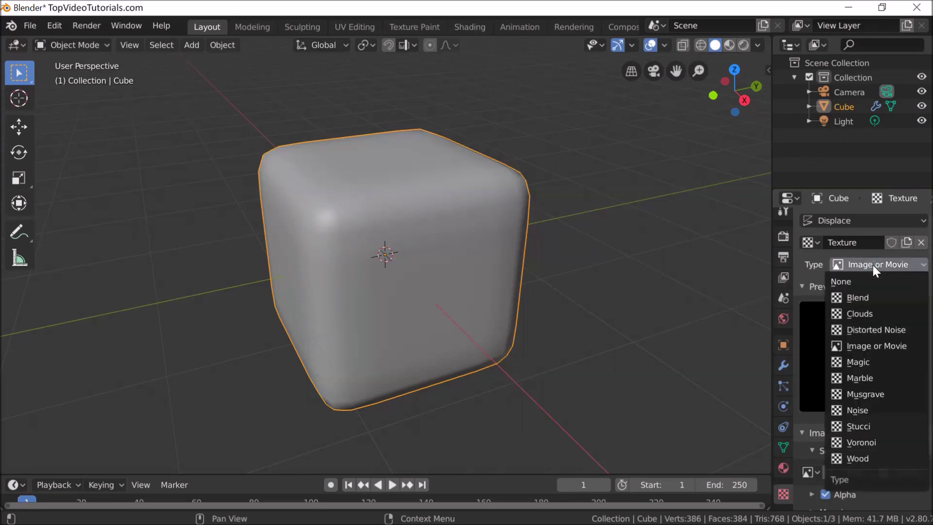
left_click(862, 426)
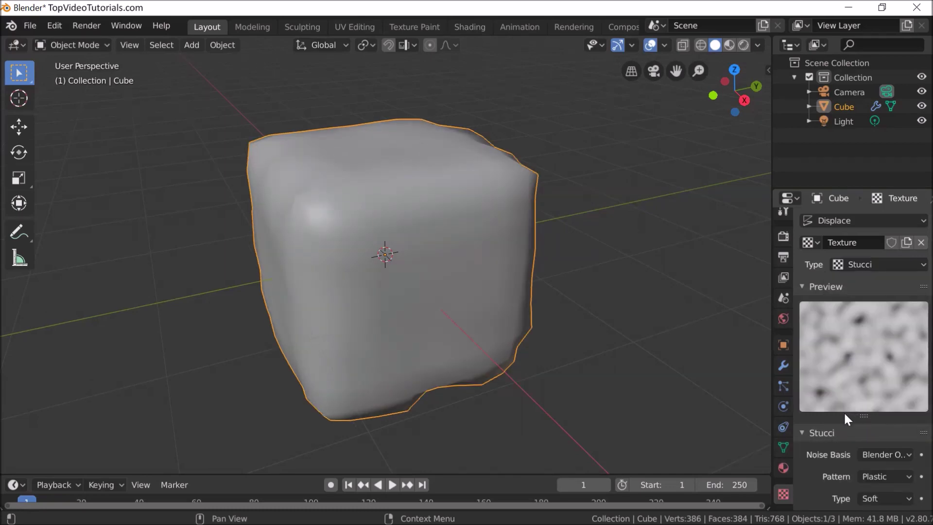
scroll(838, 417, "down", 4)
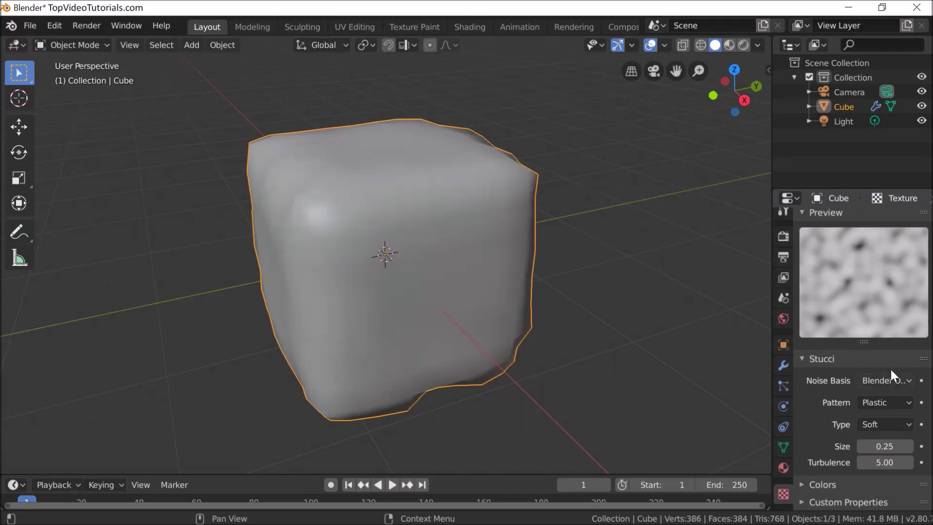
left_click(892, 381)
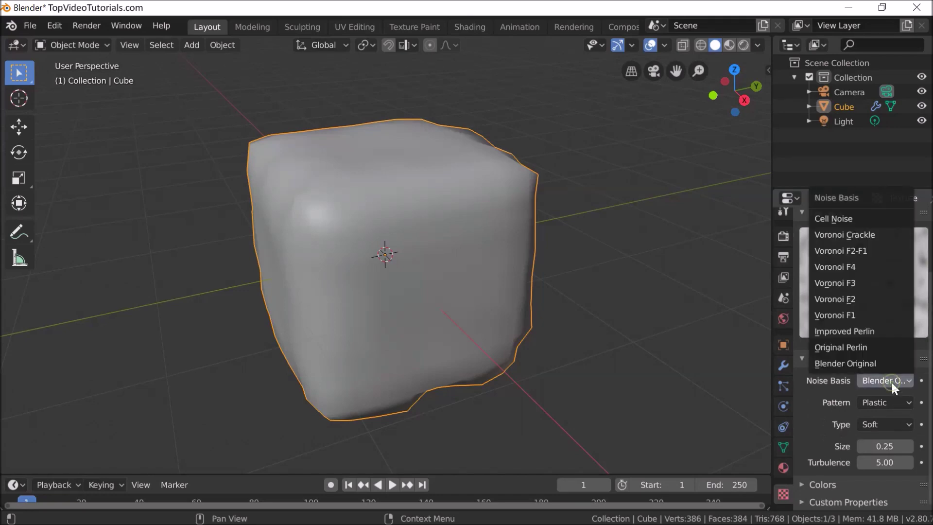
left_click(852, 316)
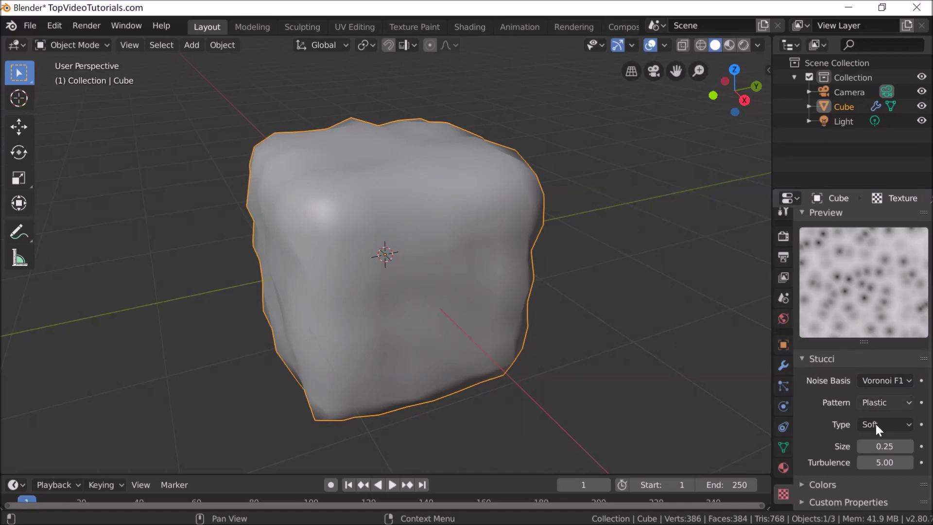
left_click(880, 447)
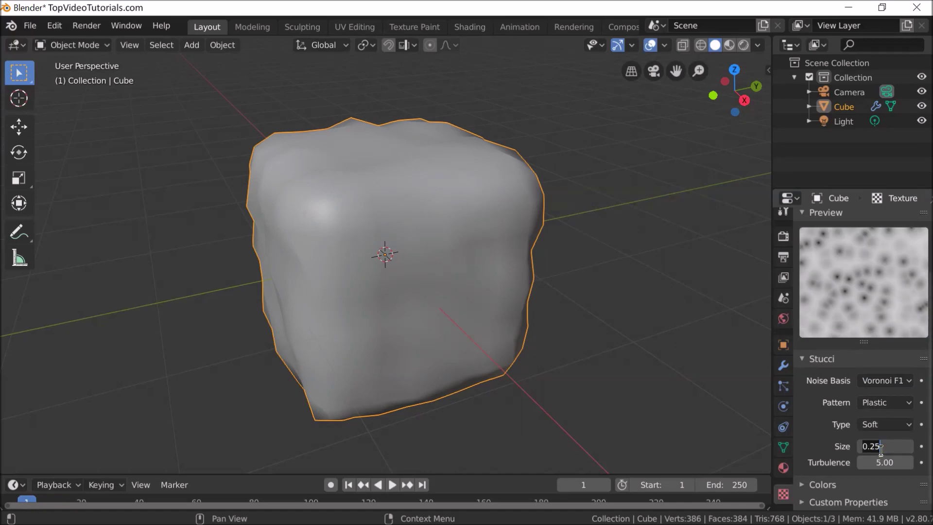
type("1")
key("Return")
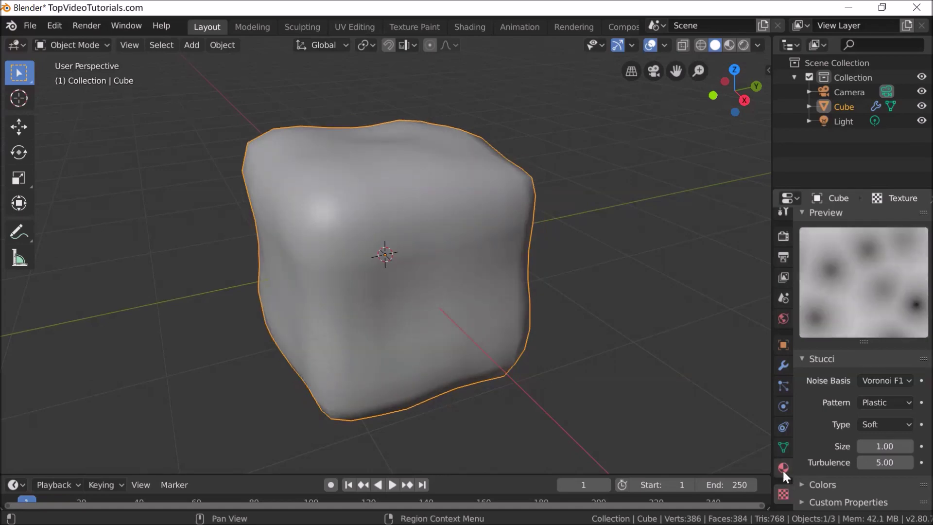
- Create a new cube material using a Glass BSDF surface with roughness 0
left_click(783, 468)
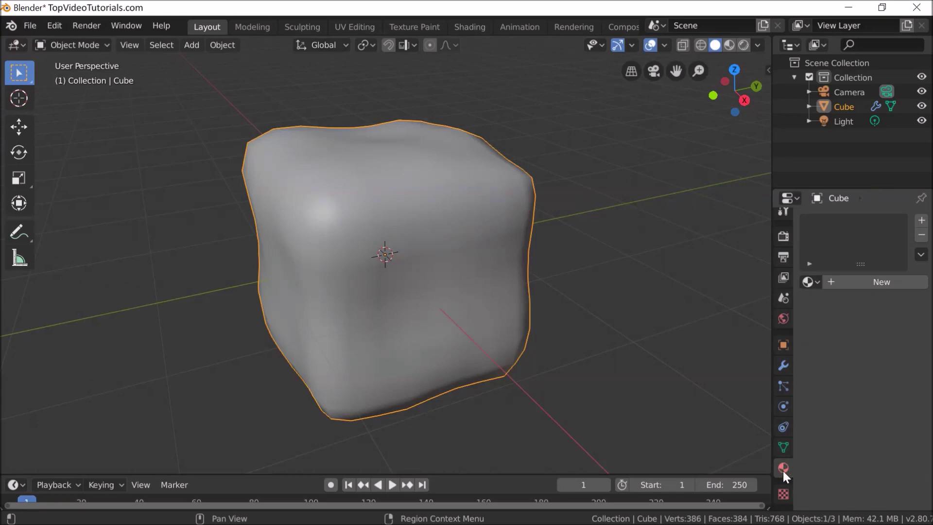
left_click(867, 283)
scroll(843, 358, "down", 1)
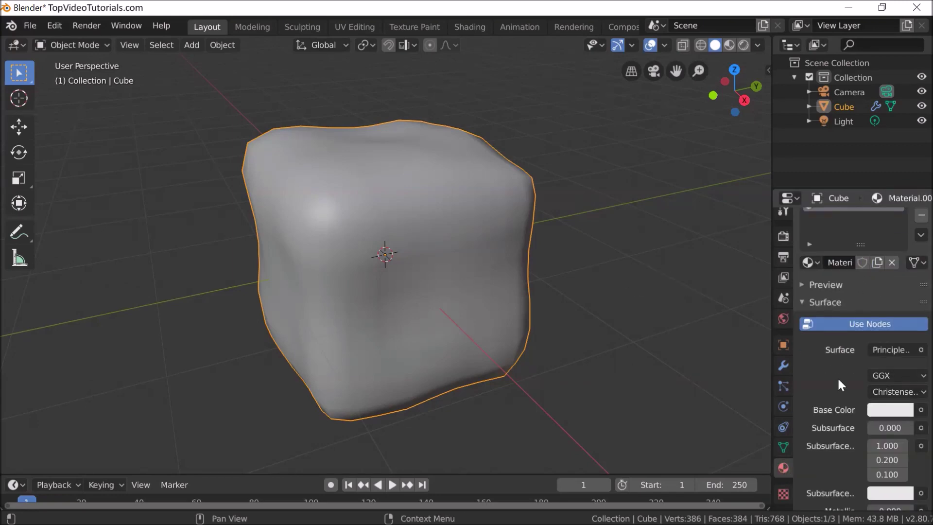
scroll(839, 376, "down", 1)
left_click(882, 325)
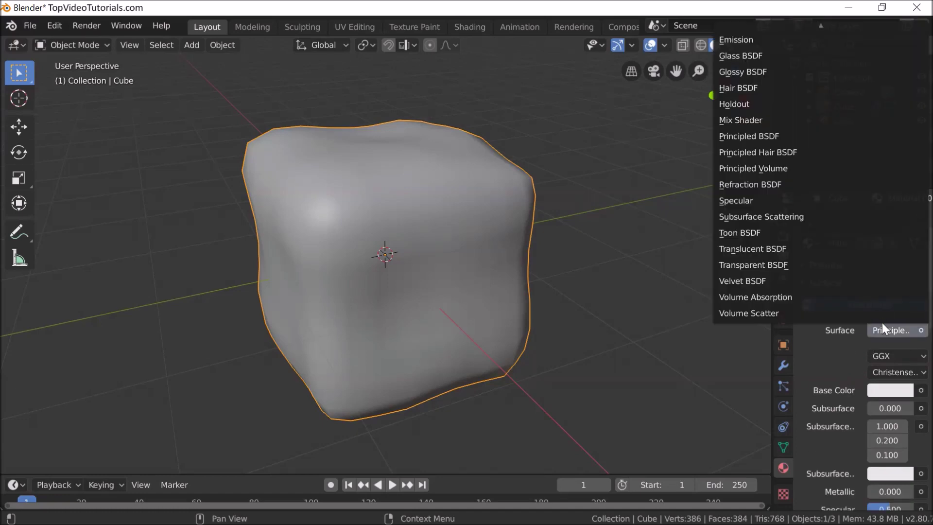
left_click(756, 57)
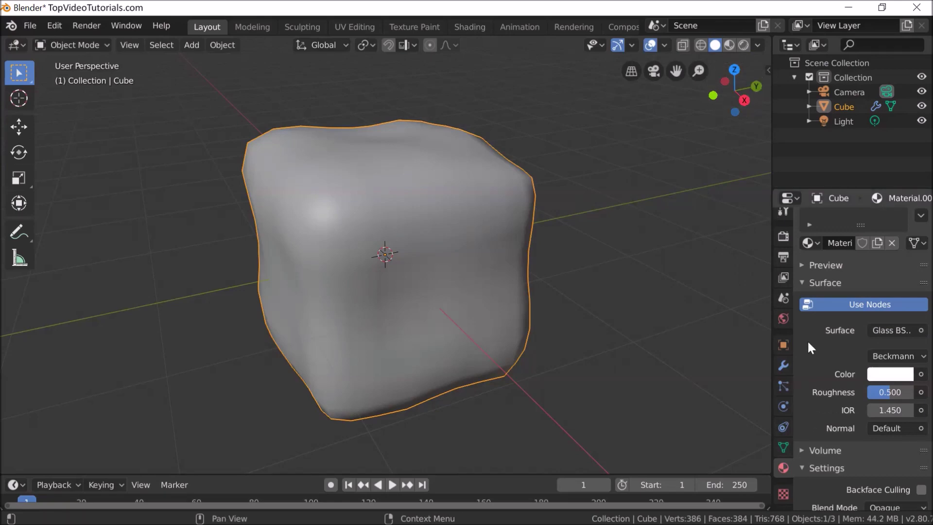
left_click_drag(900, 392, 866, 389)
scroll(502, 319, "down", 4)
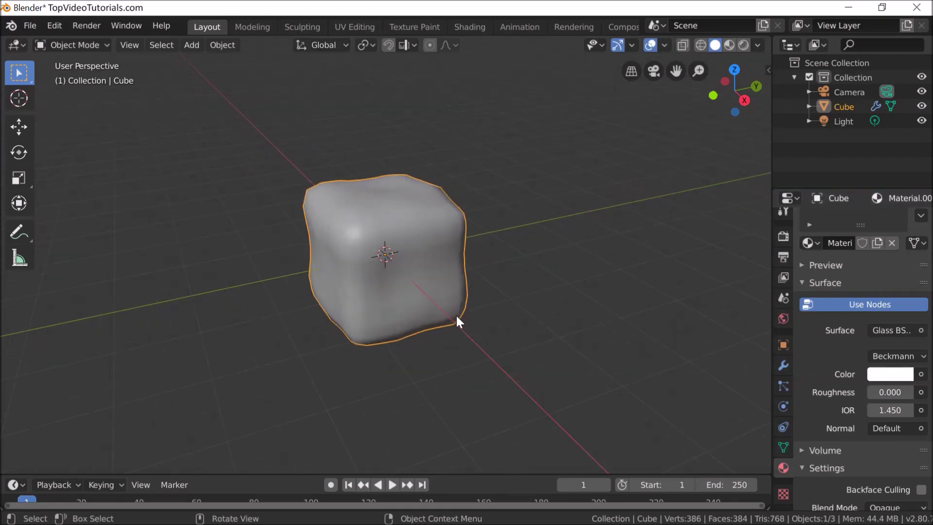
- Duplicate the cube to the right and give the copy a new texture with turbulence 200
key("shift+d")
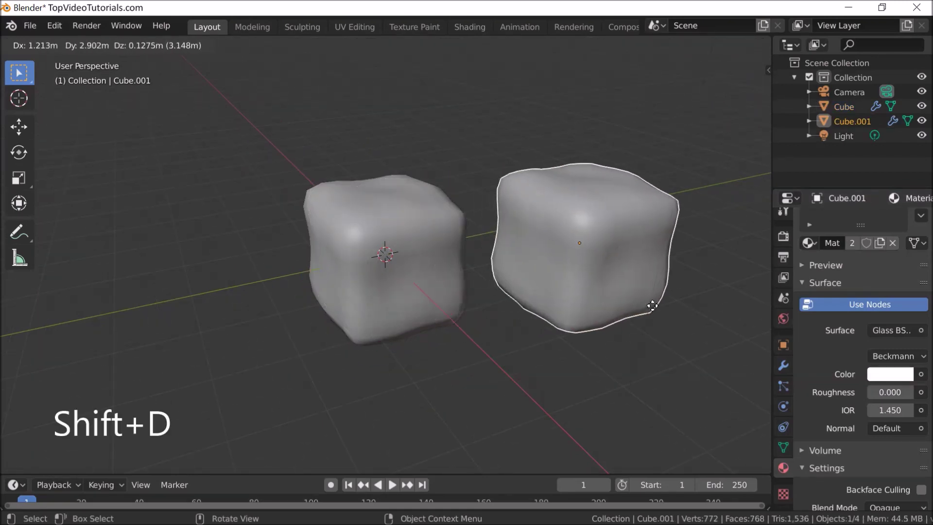
left_click(671, 302)
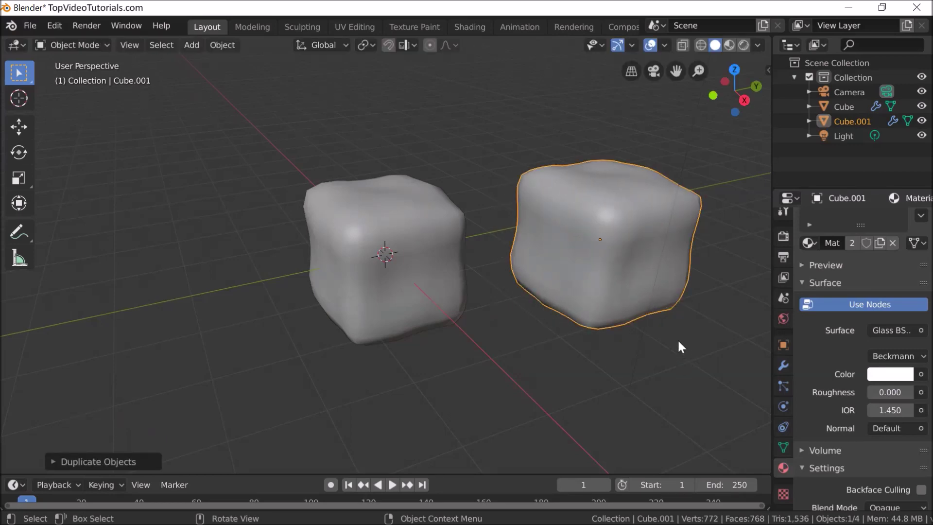
left_click(783, 493)
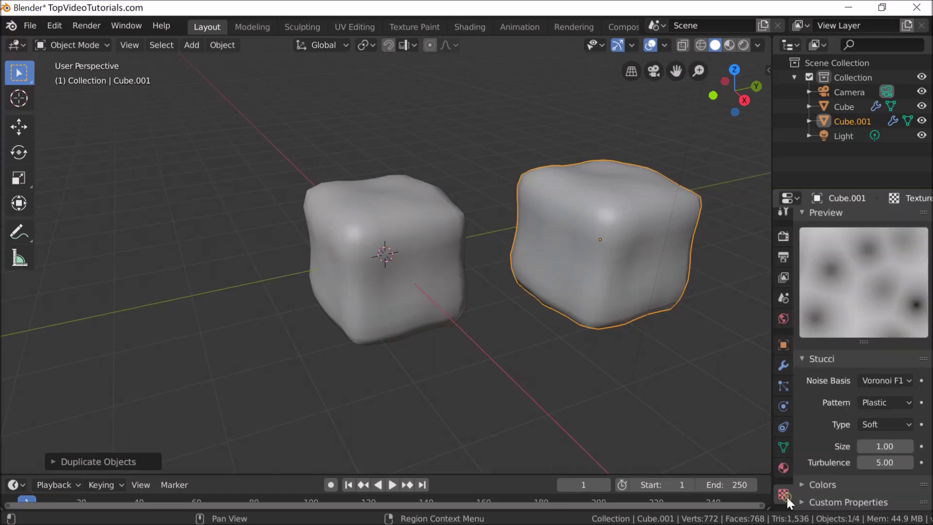
scroll(821, 393, "up", 3)
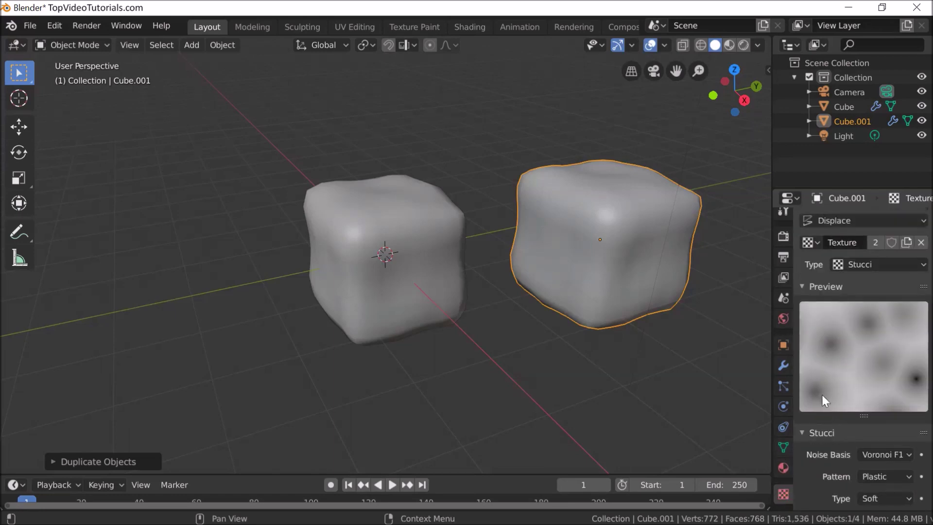
left_click(907, 244)
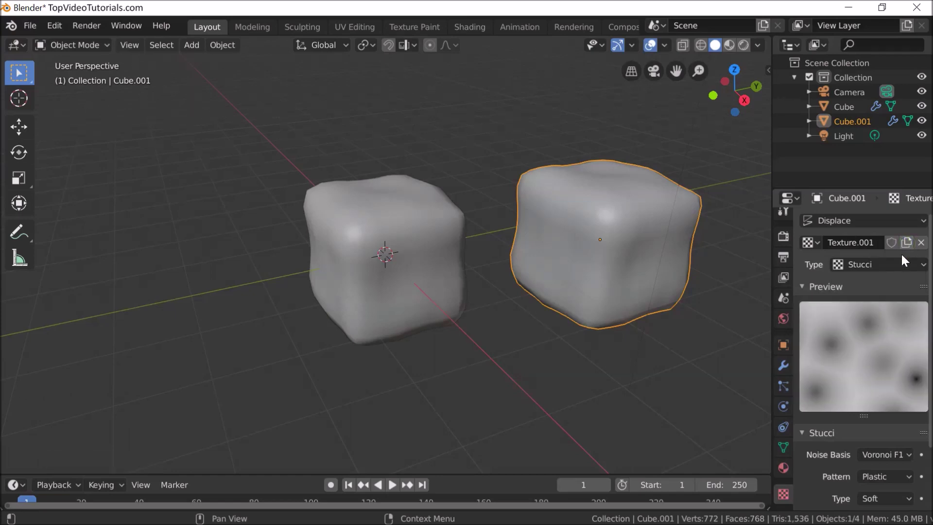
scroll(808, 462, "down", 3)
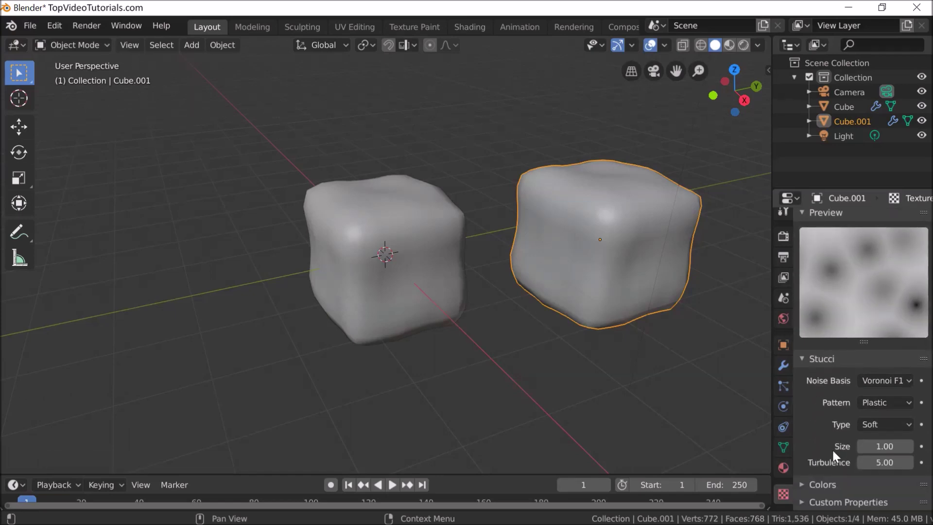
left_click_drag(866, 461, 922, 461)
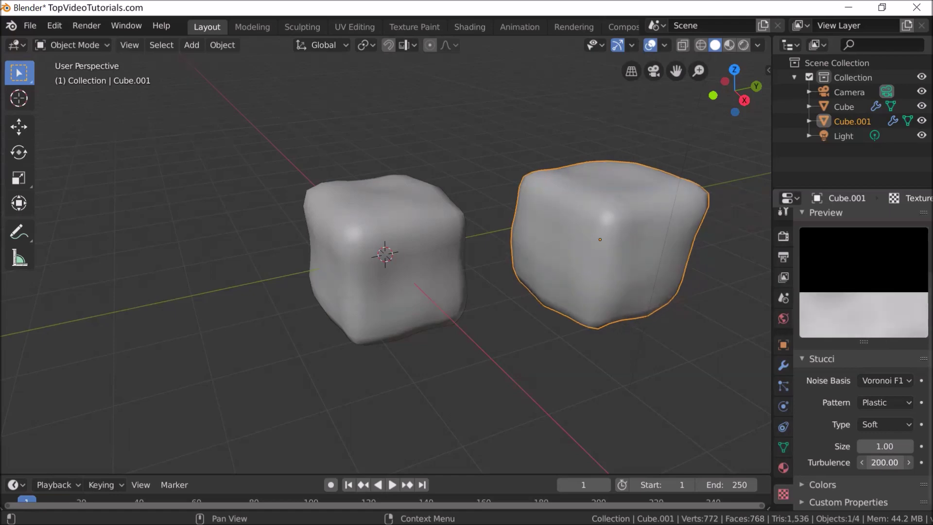
- Duplicate the cube, place the copy on the left, and give it its own texture
key("shift+d")
key("Escape")
key("shift+d")
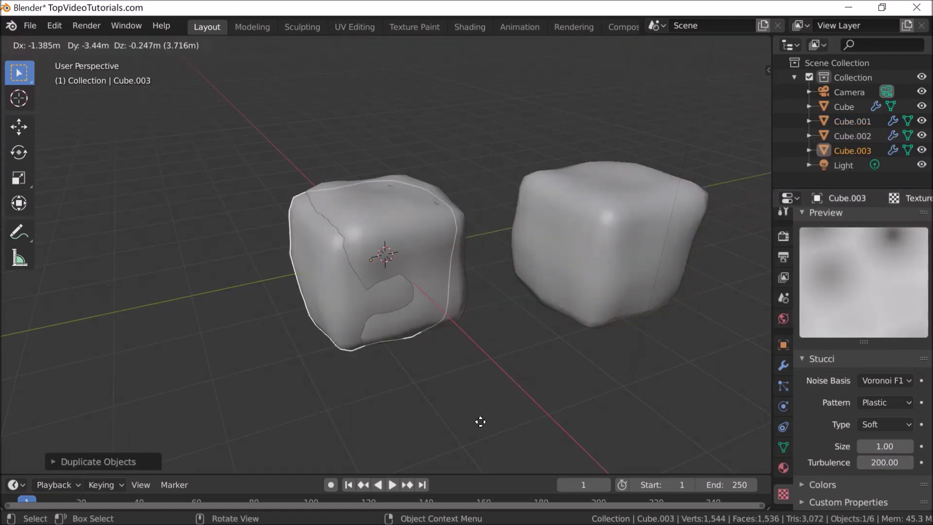
left_click(330, 444)
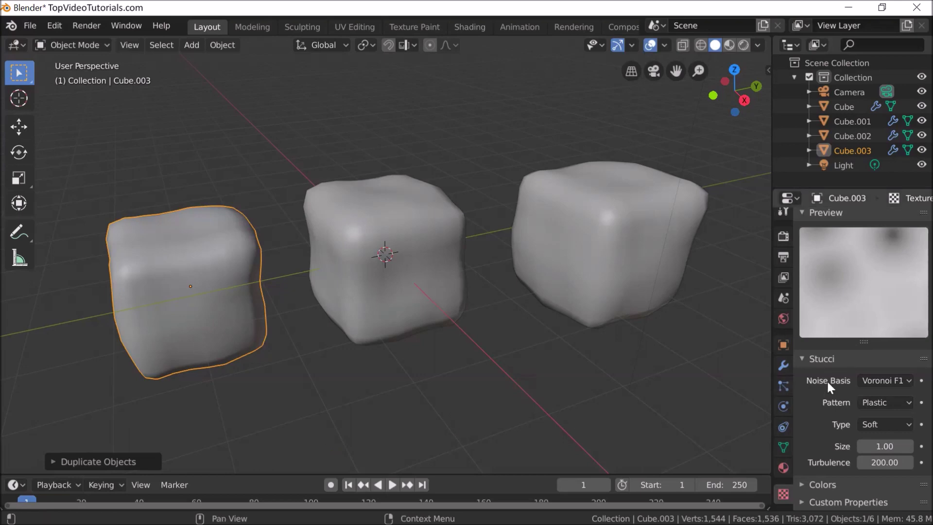
scroll(826, 379, "up", 3)
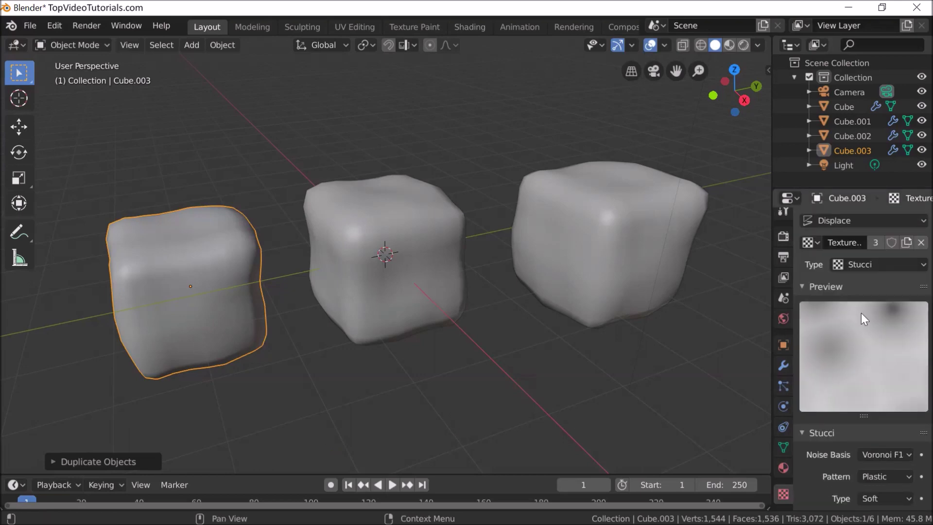
left_click(907, 241)
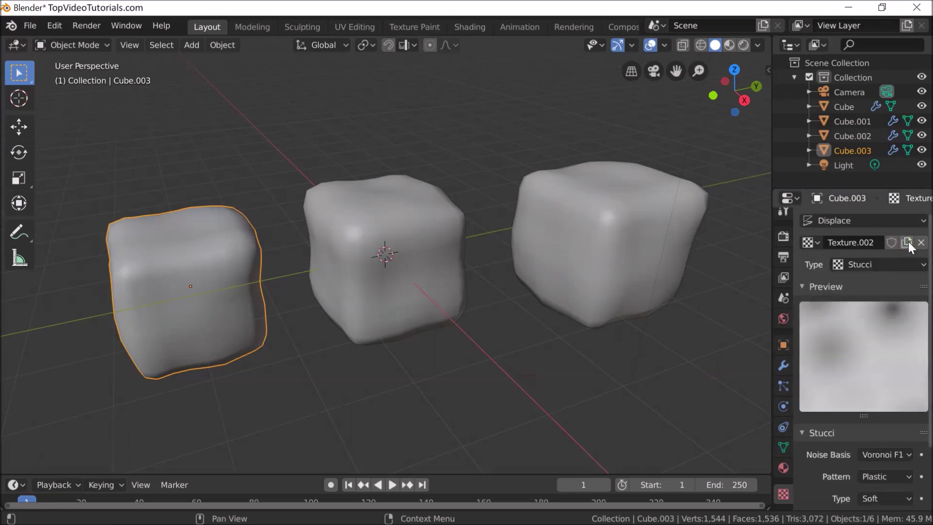
scroll(834, 400, "down", 2)
scroll(835, 400, "down", 1)
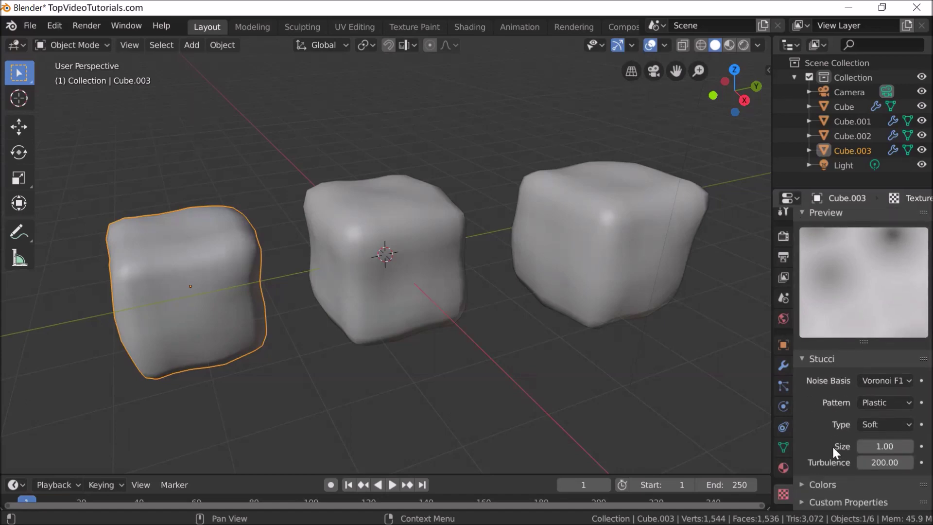
left_click_drag(874, 463, 716, 435)
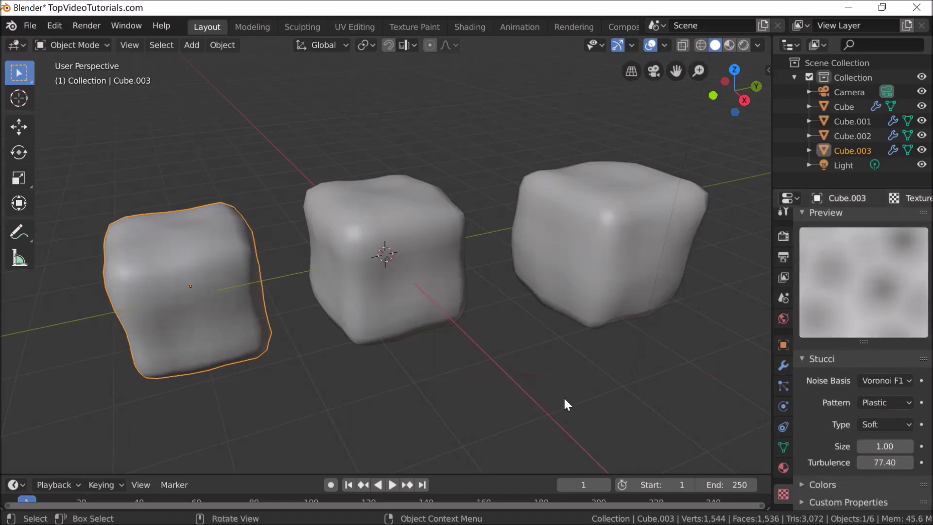